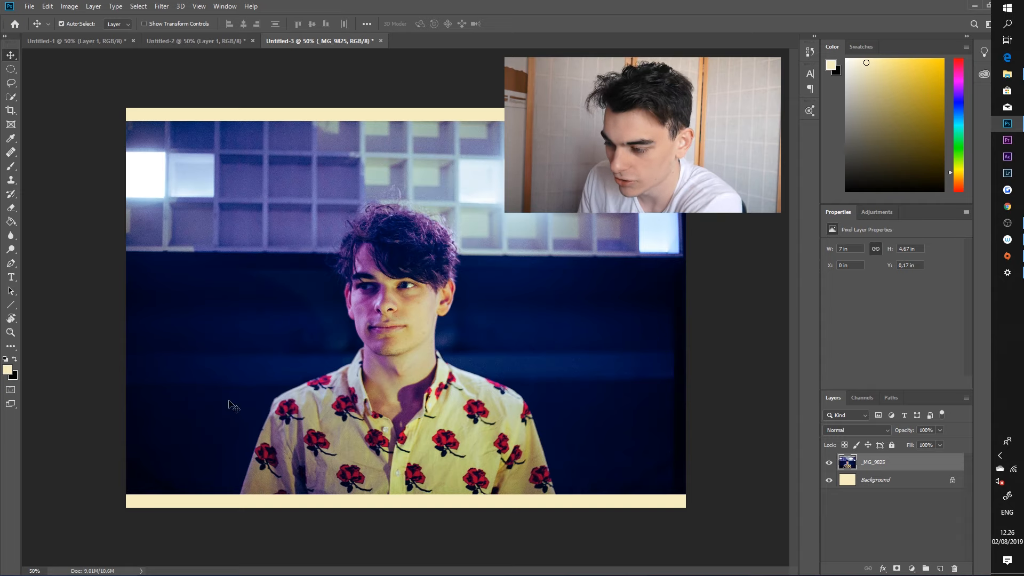
Step: Select the man in the portrait with Quick Selection and feather the selection by 4 pixels
key("w")
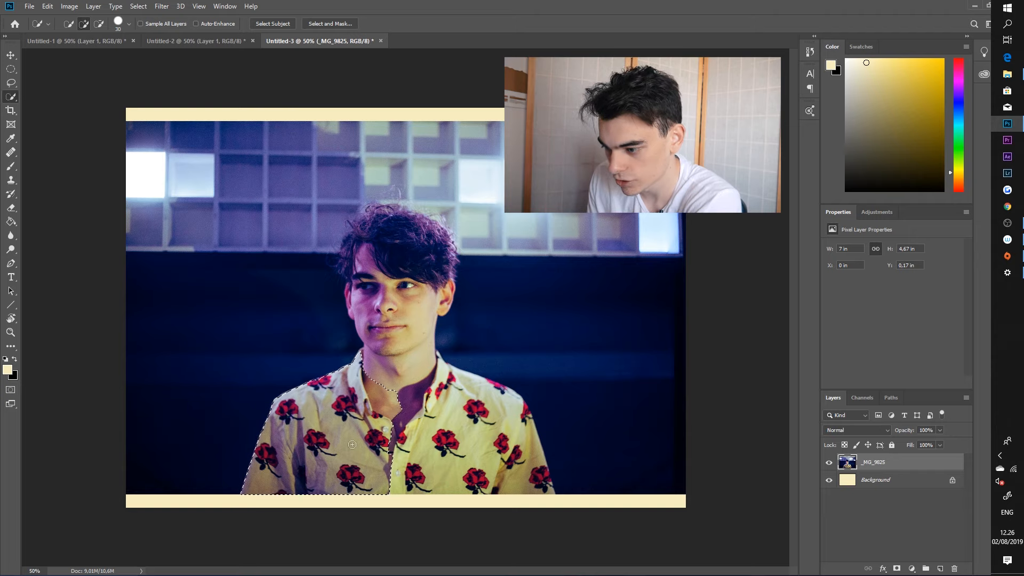
mouse_move(415, 356)
left_mouse_down()
mouse_move(351, 237)
mouse_move(427, 309)
mouse_move(458, 385)
mouse_move(526, 471)
left_mouse_up()
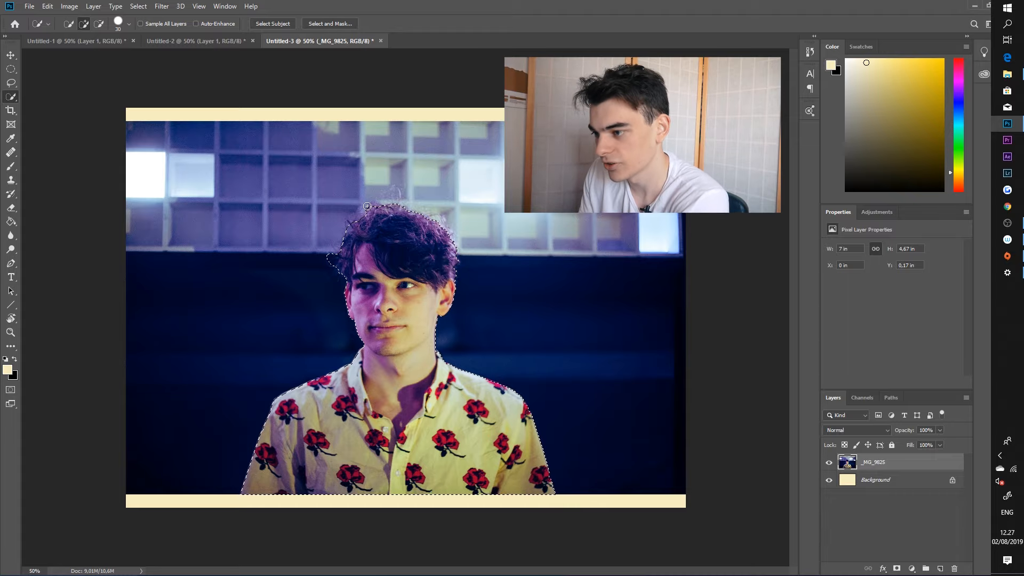
right_click(354, 222)
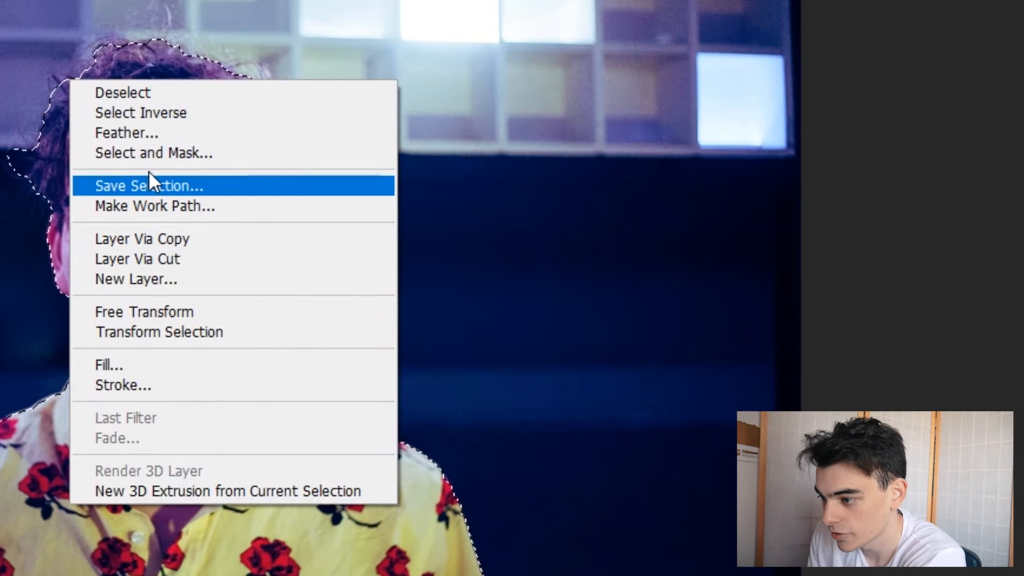
left_click(379, 241)
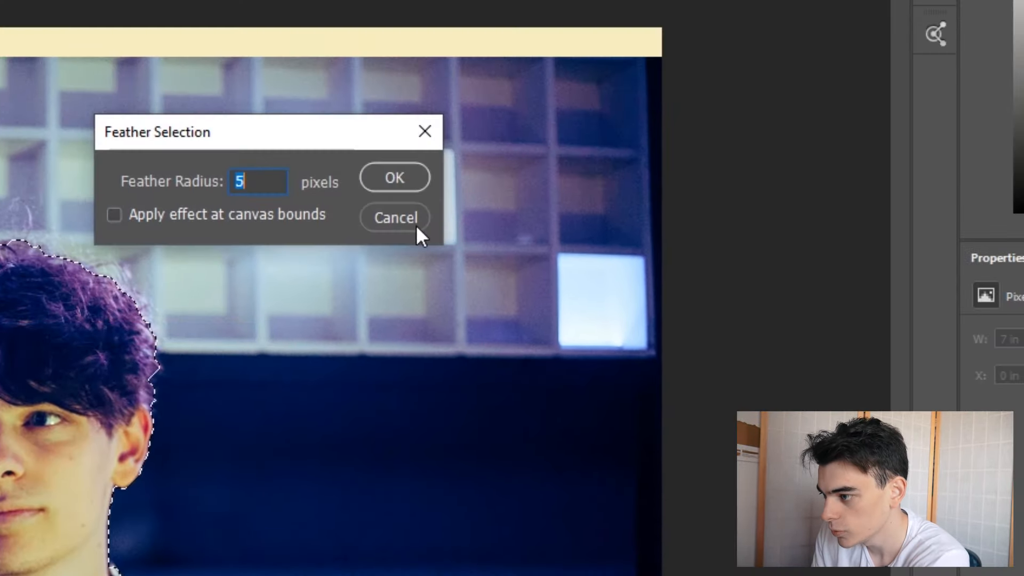
left_click_drag(252, 187, 204, 192)
type("4")
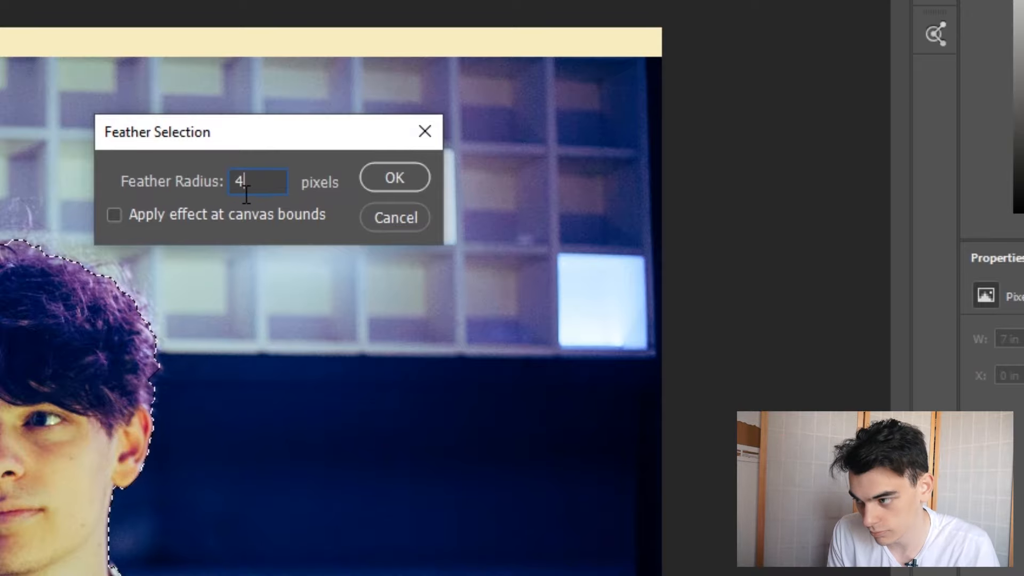
key("Return")
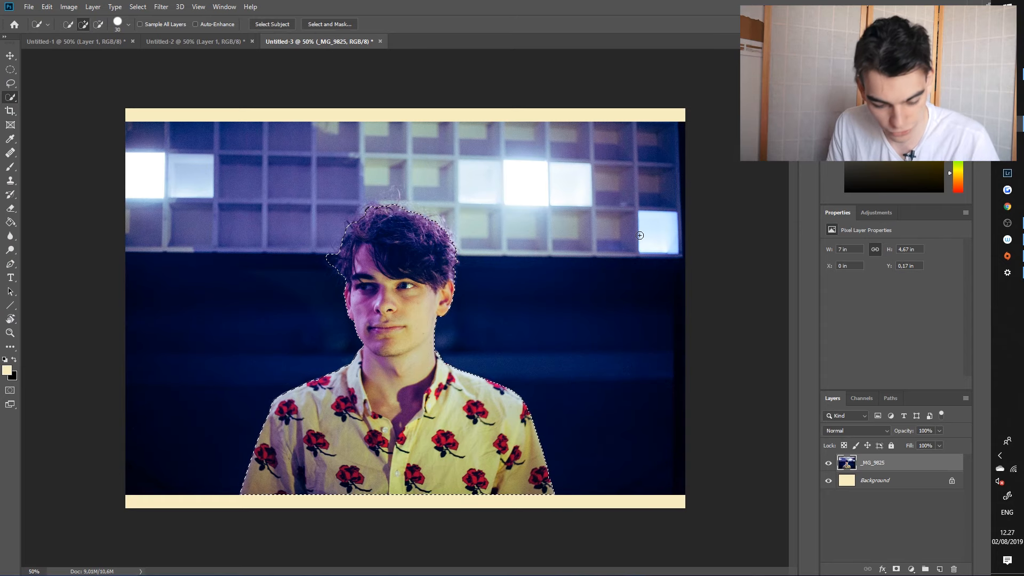
Step: Copy the selected man onto a new layer and lower the cutout to the canvas's bottom edge, with the original photo hidden
key("ctrl+alt+j")
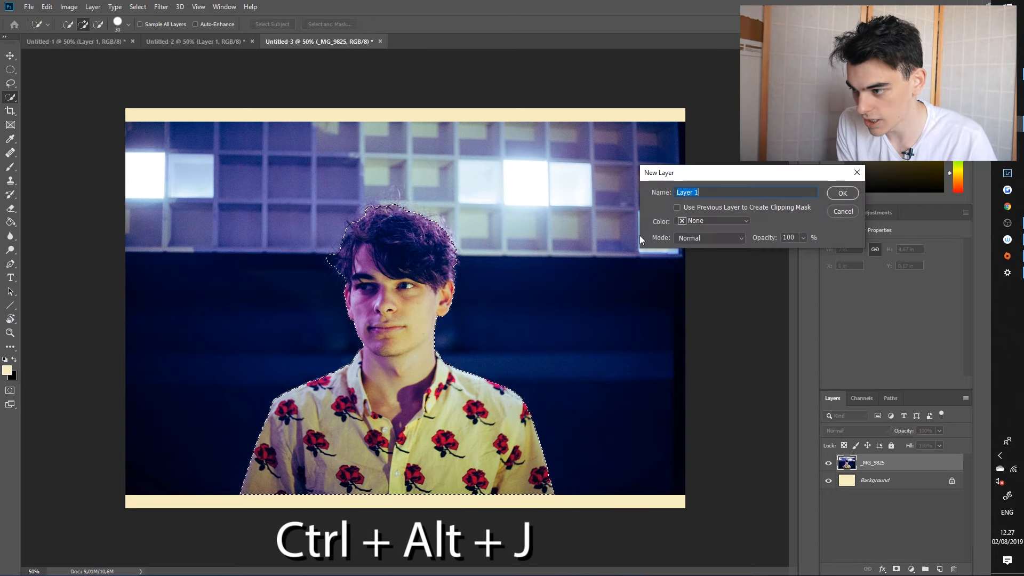
left_click(853, 194)
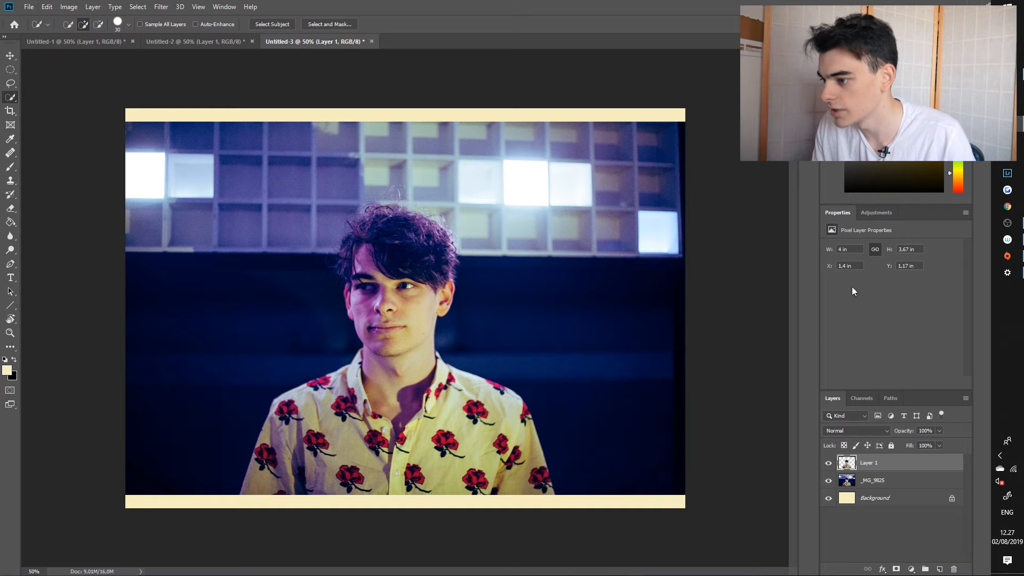
left_click(716, 396)
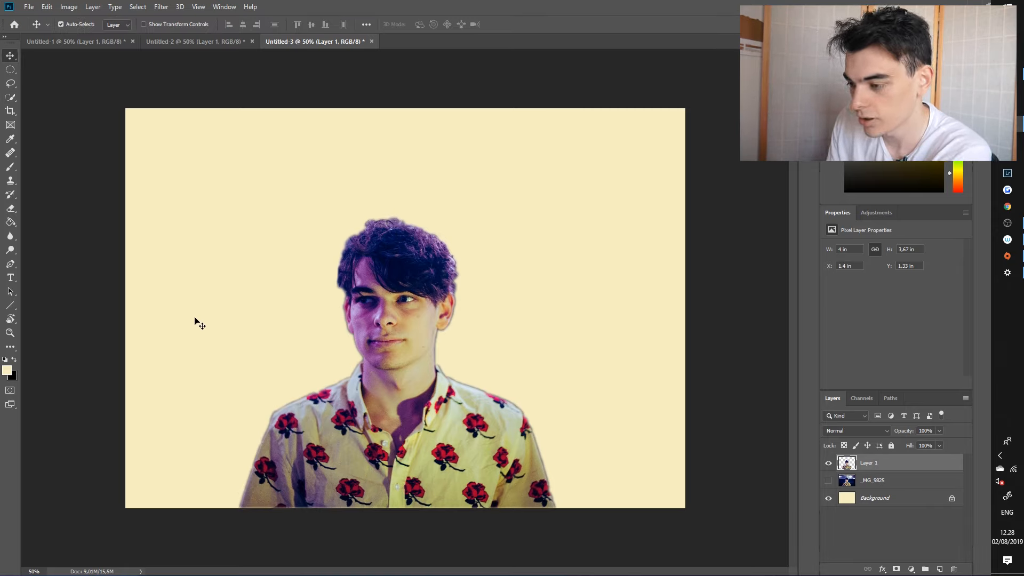
Step: Lasso the man's upper body along a wavy line across the shirt, raise it about 0.7 in to open a gap, and deselect
left_click(17, 82)
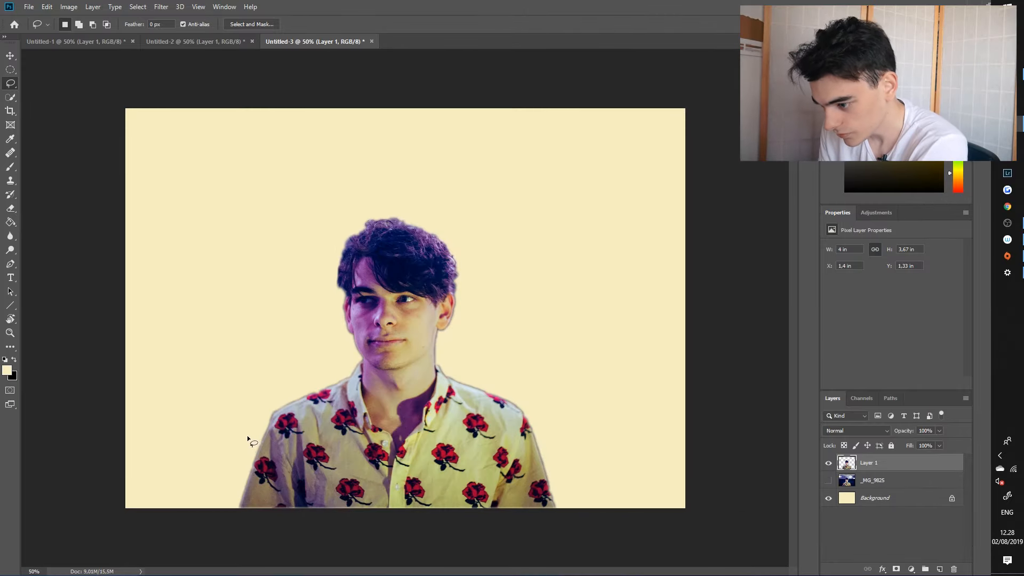
left_click_drag(243, 454, 275, 473)
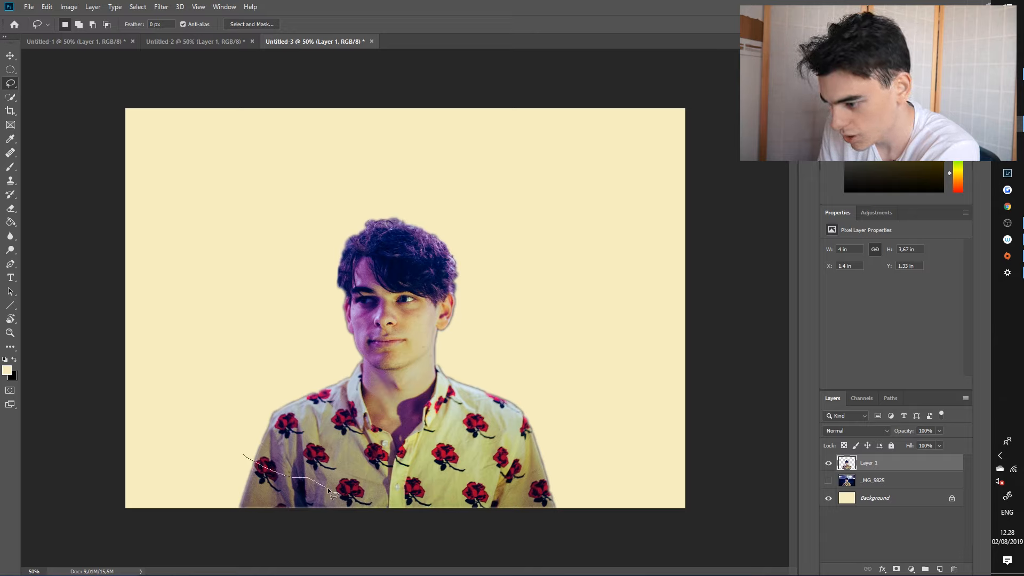
left_click_drag(482, 487, 235, 443)
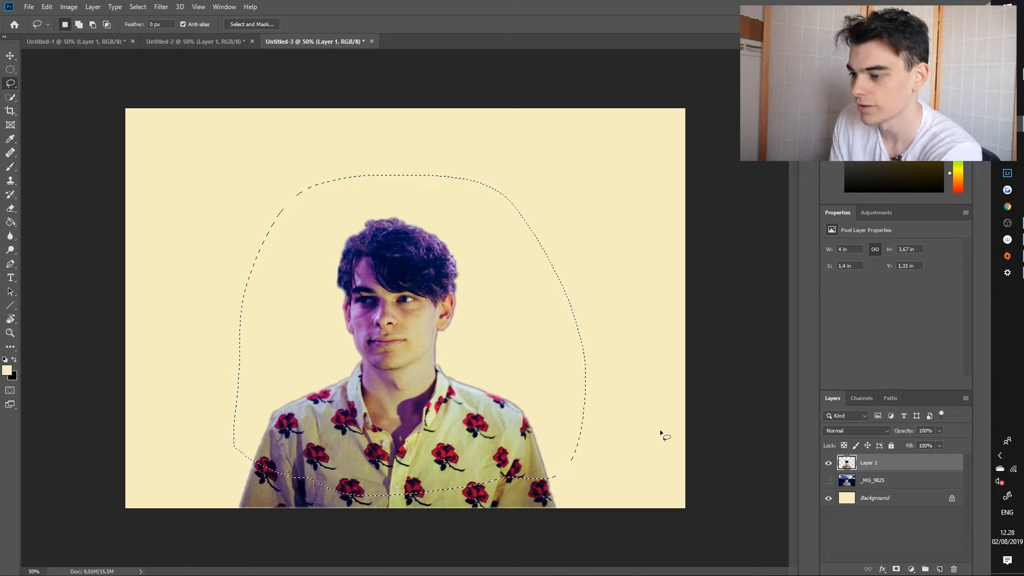
key("v")
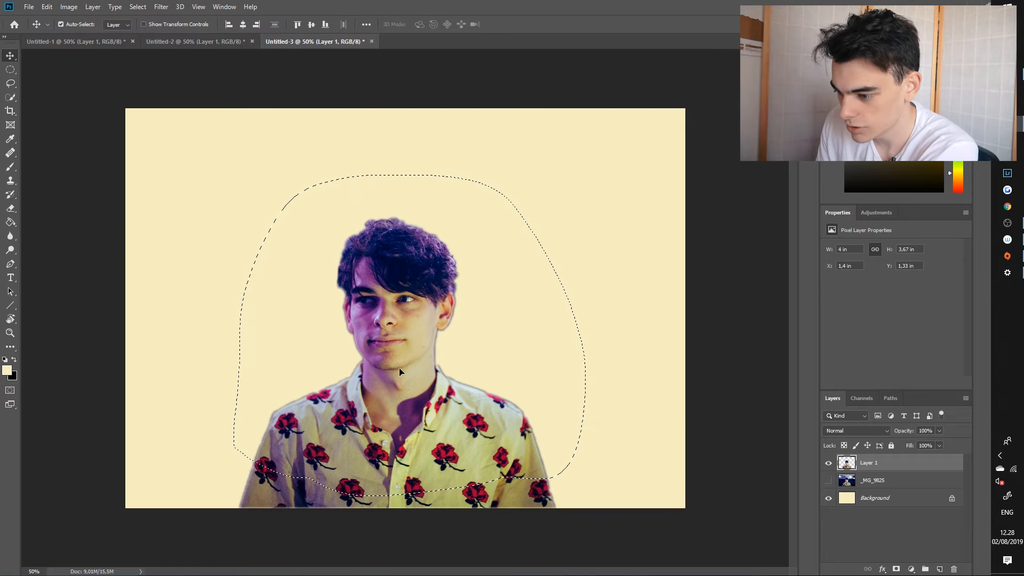
left_click_drag(398, 370, 400, 318)
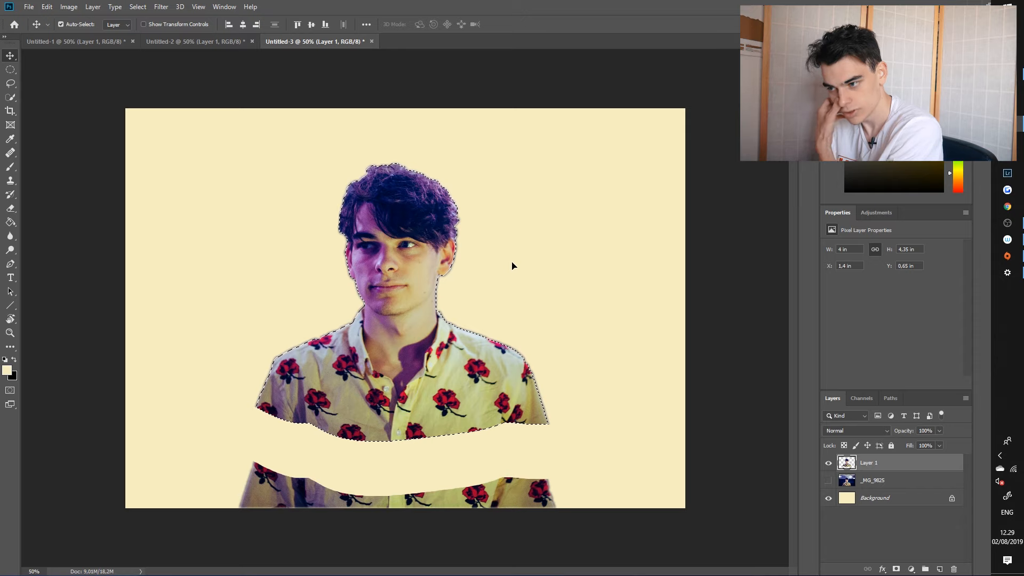
key("ctrl+d")
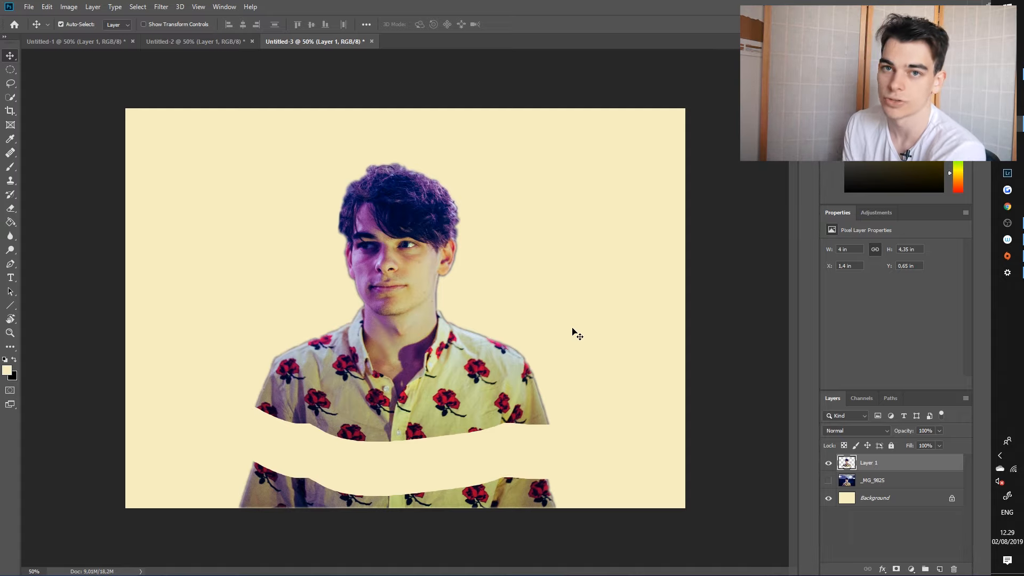
Step: On a new layer above the _MG_9825 photo, lasso an uneven oval opening along the cut edge of the lower shirt piece
left_click(869, 480)
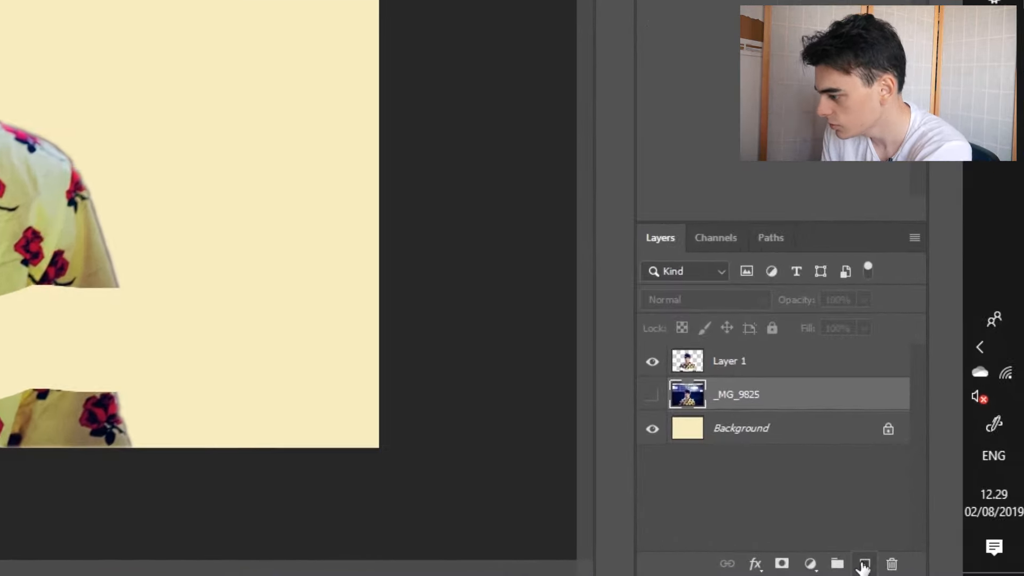
left_click(939, 569)
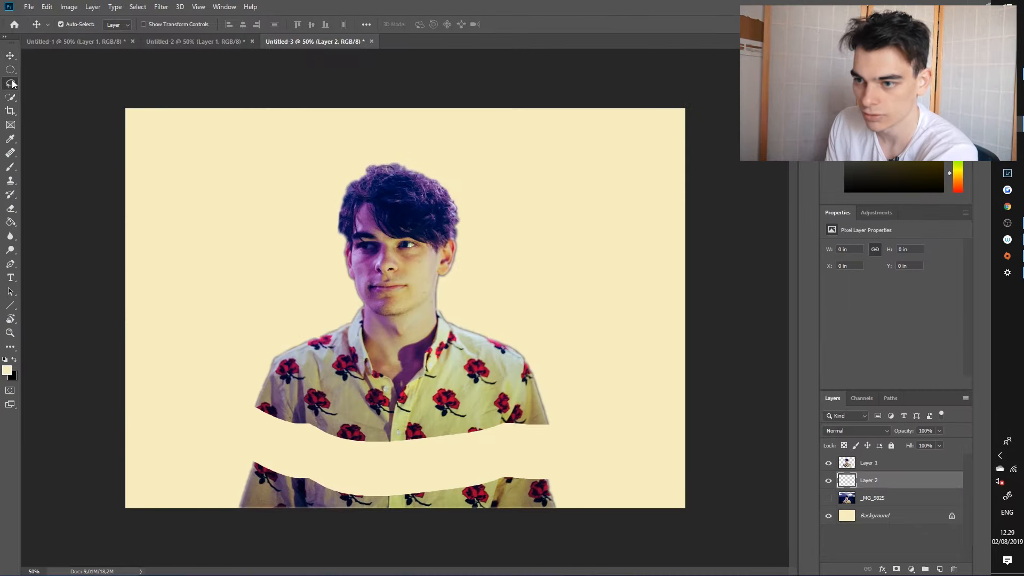
left_click(11, 84)
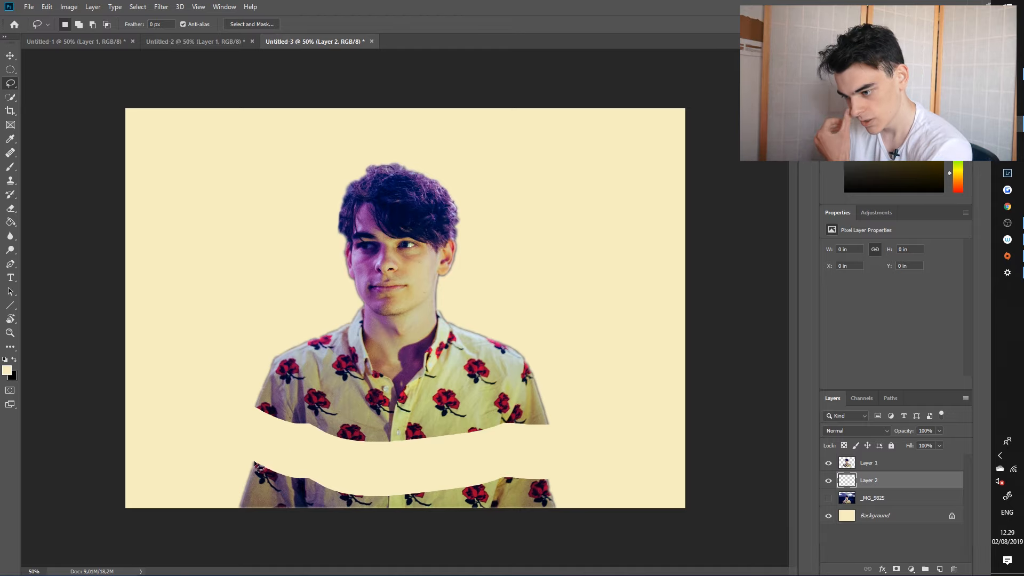
left_click_drag(254, 462, 264, 458)
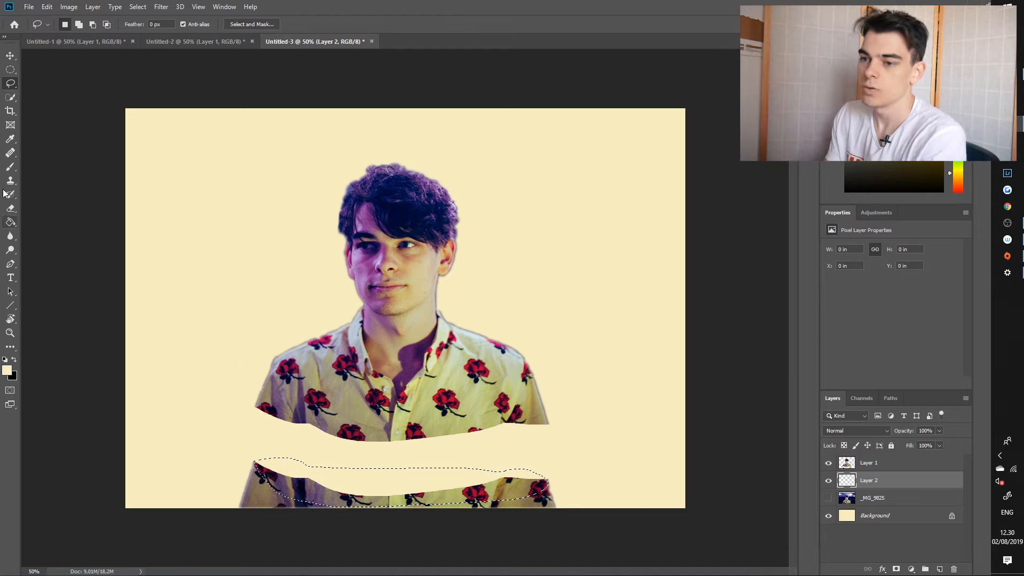
Step: Fill the oval selection with a dark olive brown using the Paint Bucket
left_click(13, 226)
left_click(916, 144)
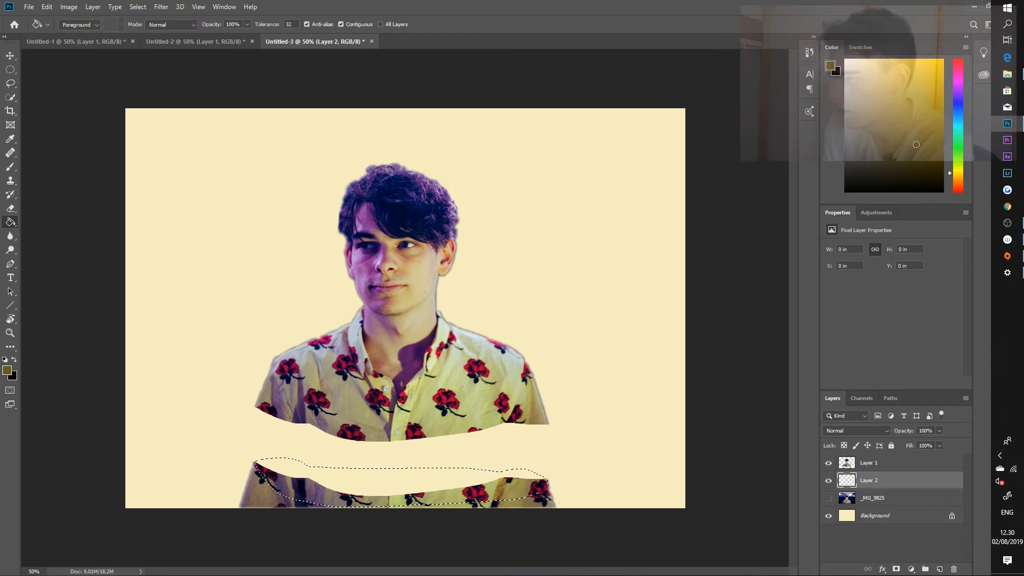
left_click(414, 480)
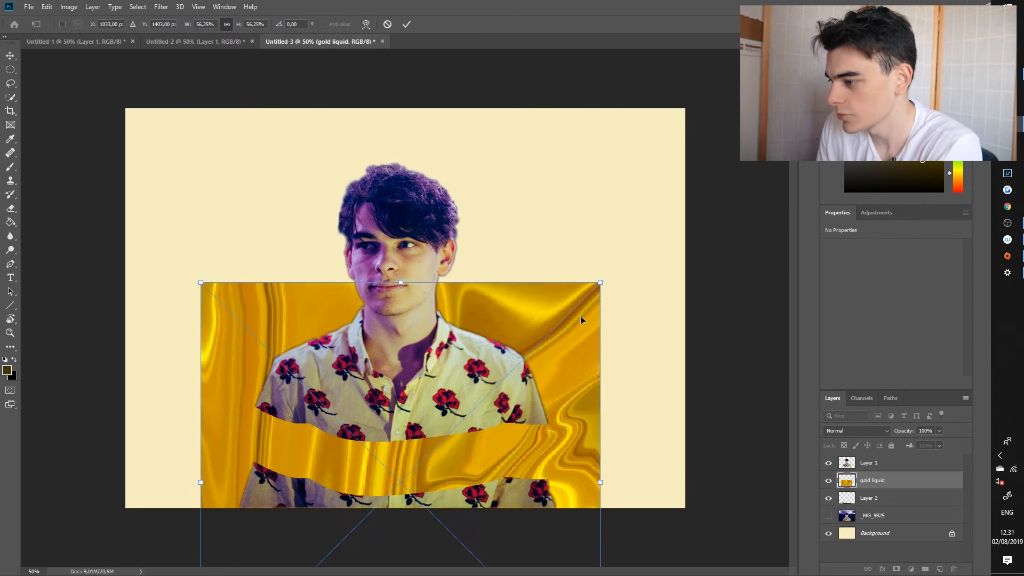
Step: Place the gold liquid image behind the man's right-hand side of the canvas, scaled to about 3.4 by 3.4 in
left_click_drag(578, 329, 605, 162)
left_click_drag(627, 115, 660, 187)
key("Return")
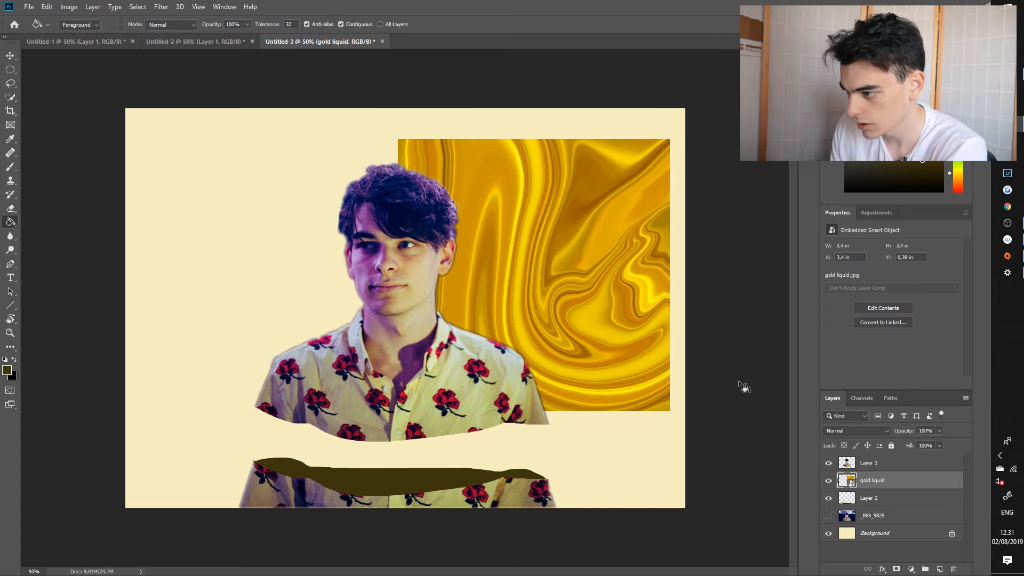
Step: Rasterize the gold liquid layer and, with the man's layer temporarily hidden, skew it into a flattened parallelogram about 4.12 by 1.02 in
left_click(827, 463)
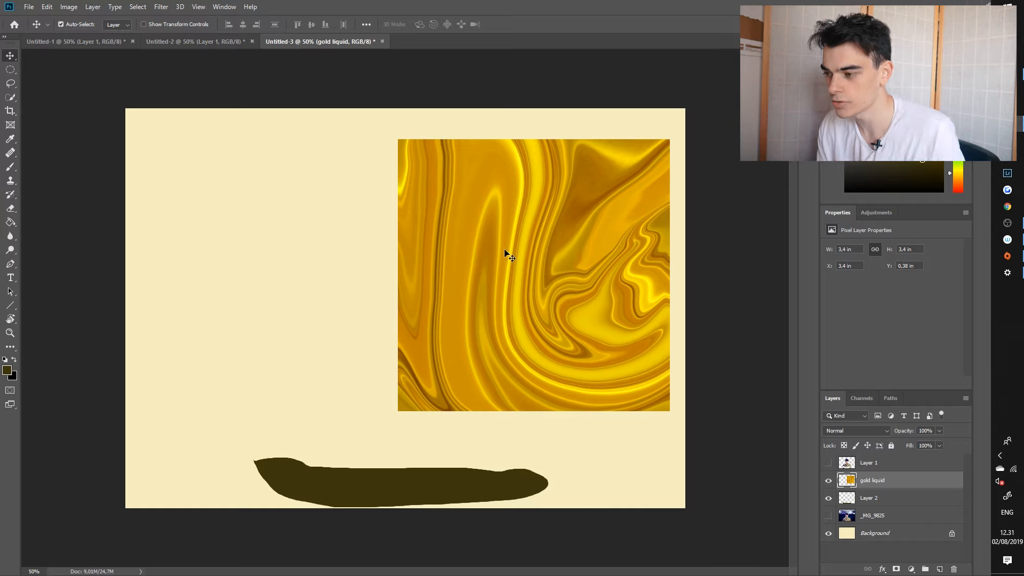
key("ctrl+t")
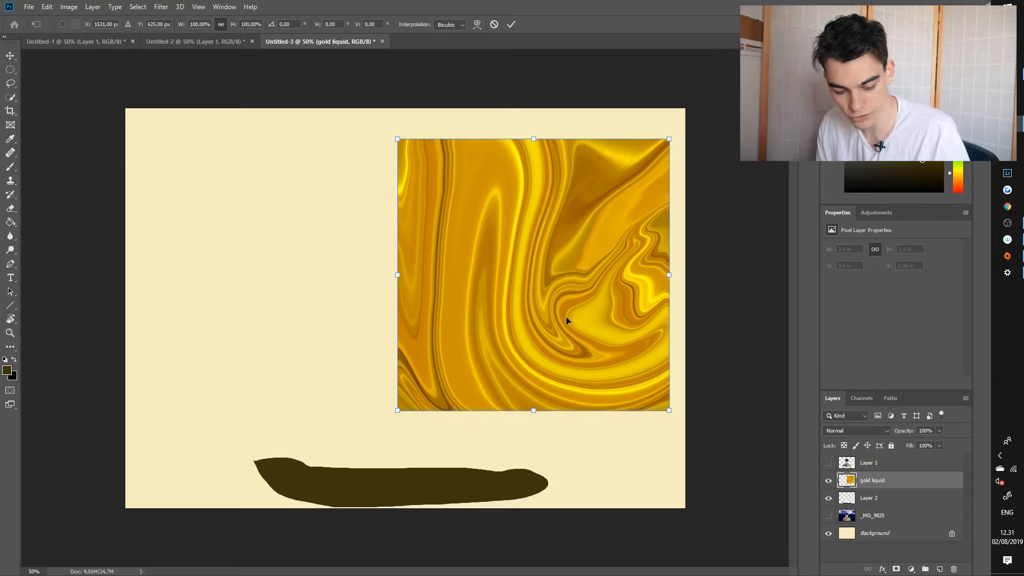
right_click(536, 275)
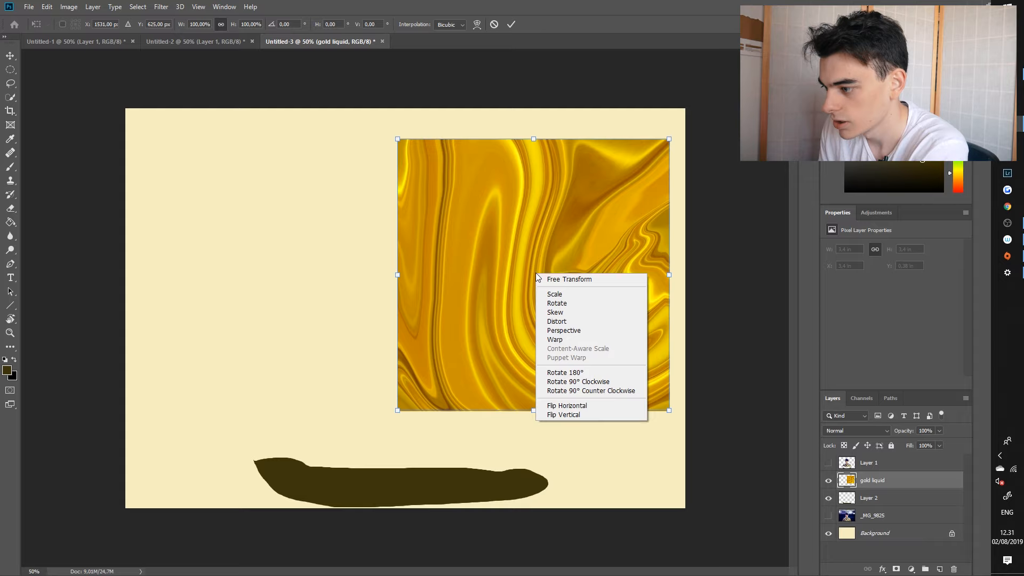
left_click(559, 312)
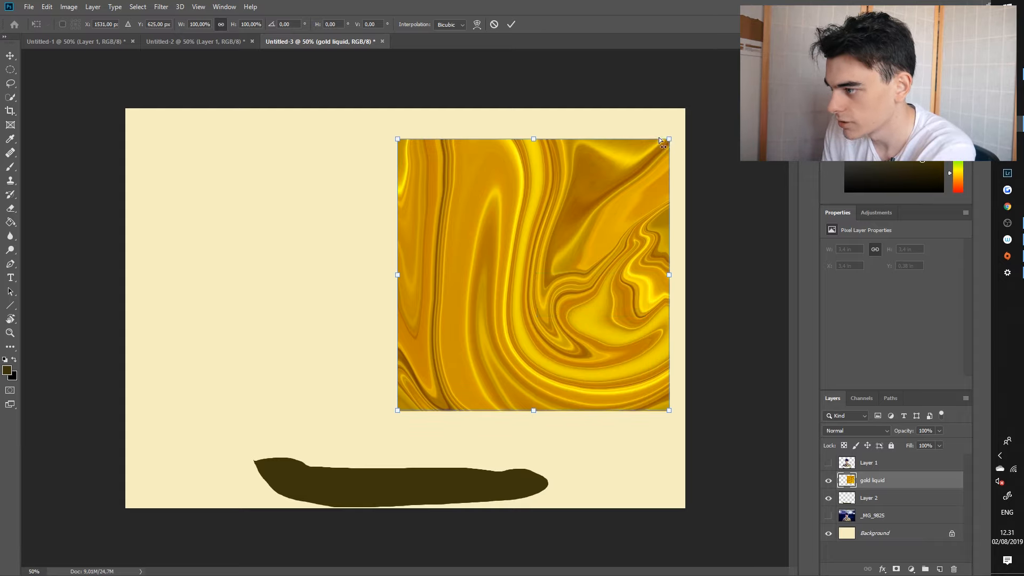
left_click_drag(590, 158, 324, 272)
left_click_drag(201, 138, 329, 286)
left_click_drag(475, 140, 539, 353)
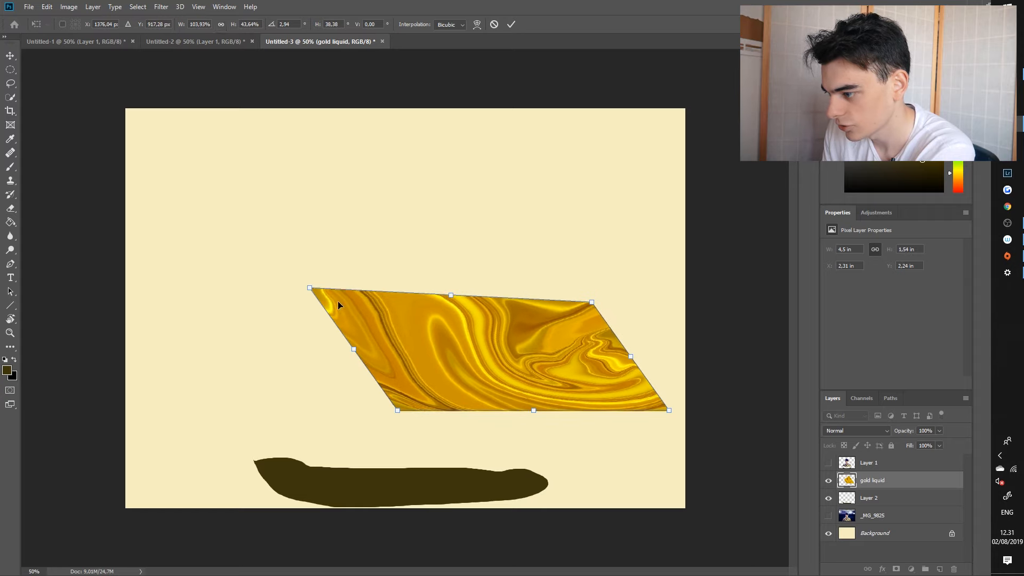
left_click_drag(337, 301, 331, 341)
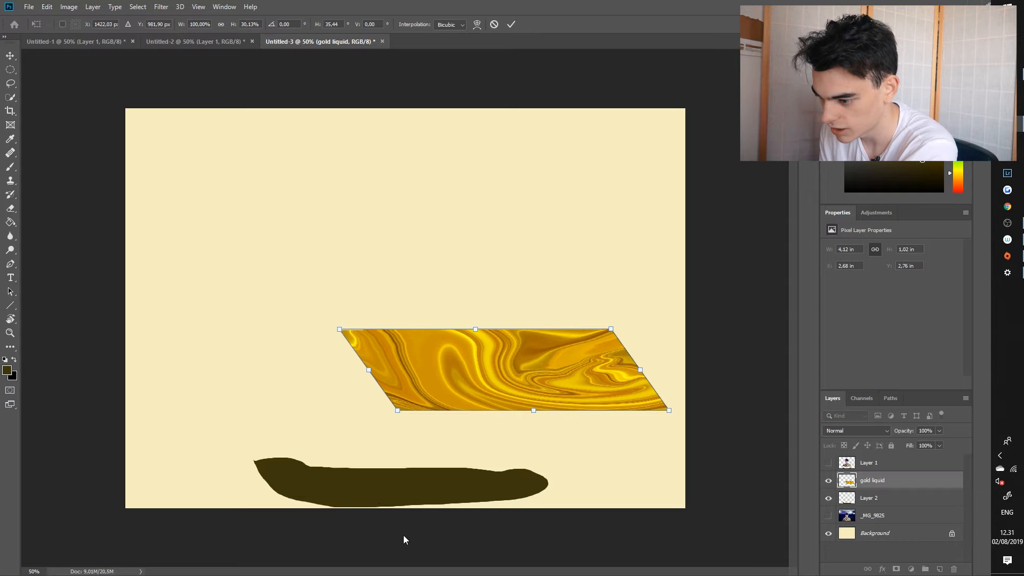
left_click_drag(611, 331, 612, 335)
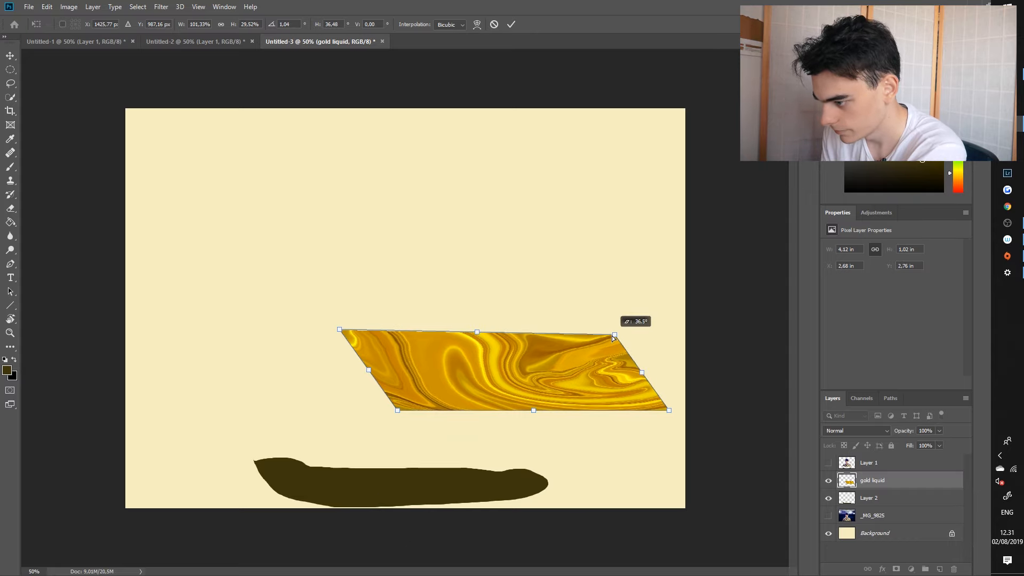
key("Return")
left_click(828, 463)
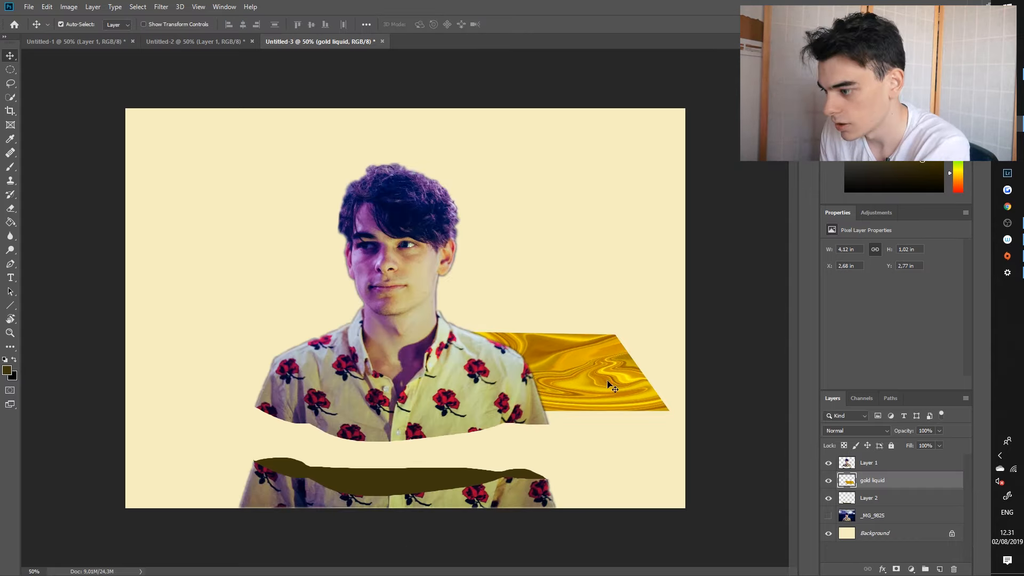
Step: Fit the gold texture over the dark oval opening, enlarging it to about 105%, and clip it to the oval's layer
left_click_drag(609, 389, 510, 480)
key("ctrl+t")
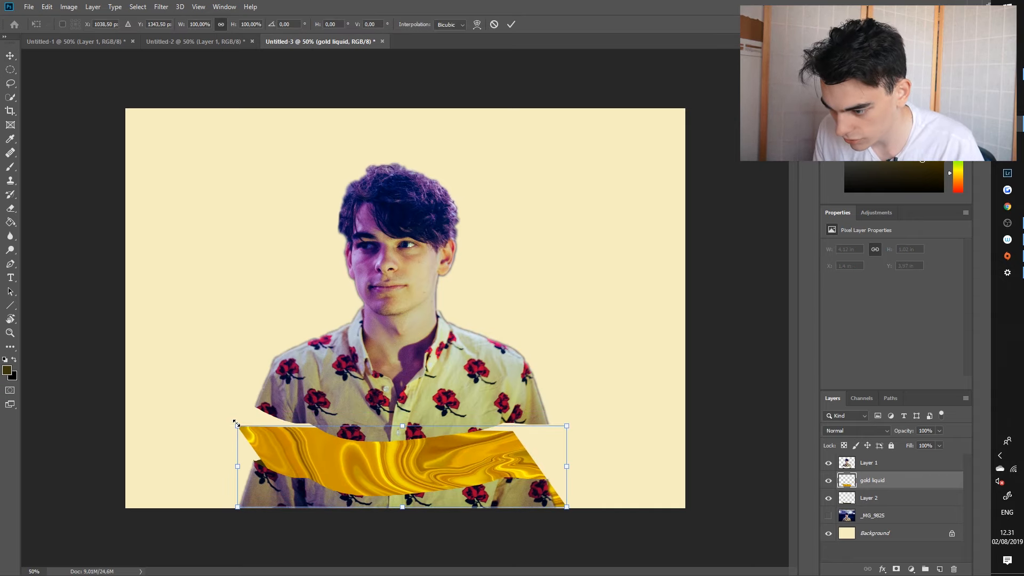
left_click_drag(236, 424, 221, 418)
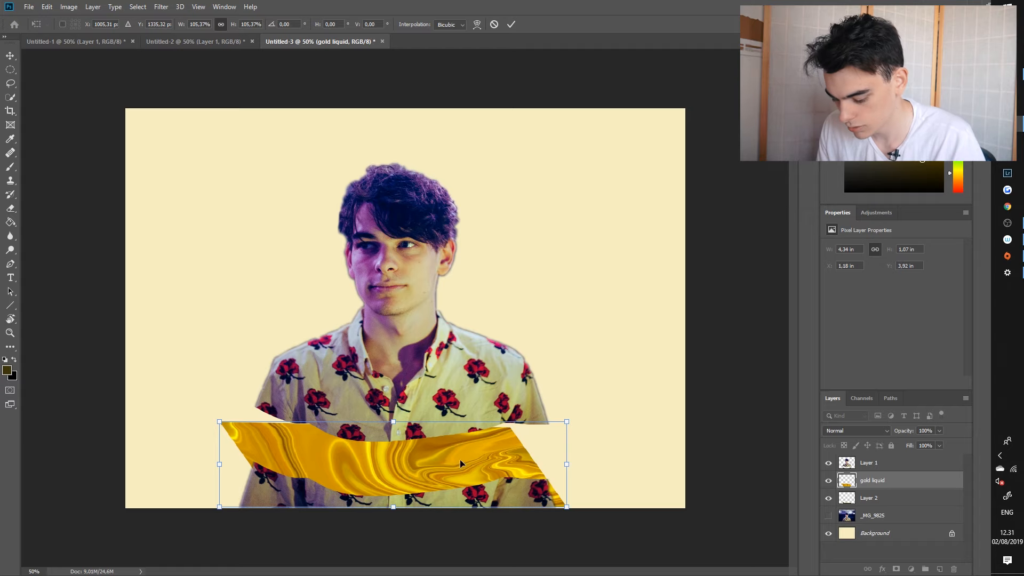
key("Return")
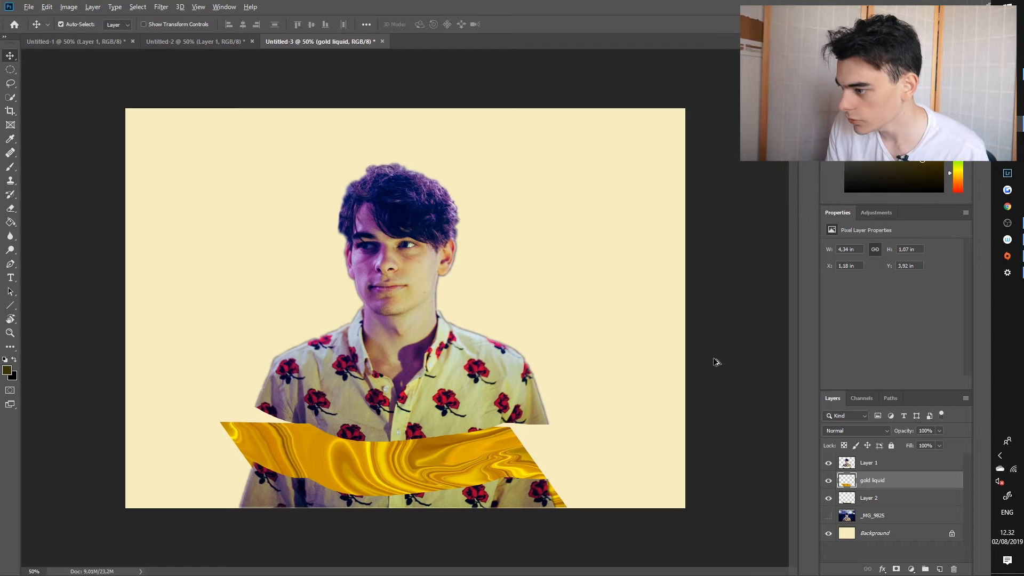
left_click(868, 487, "alt")
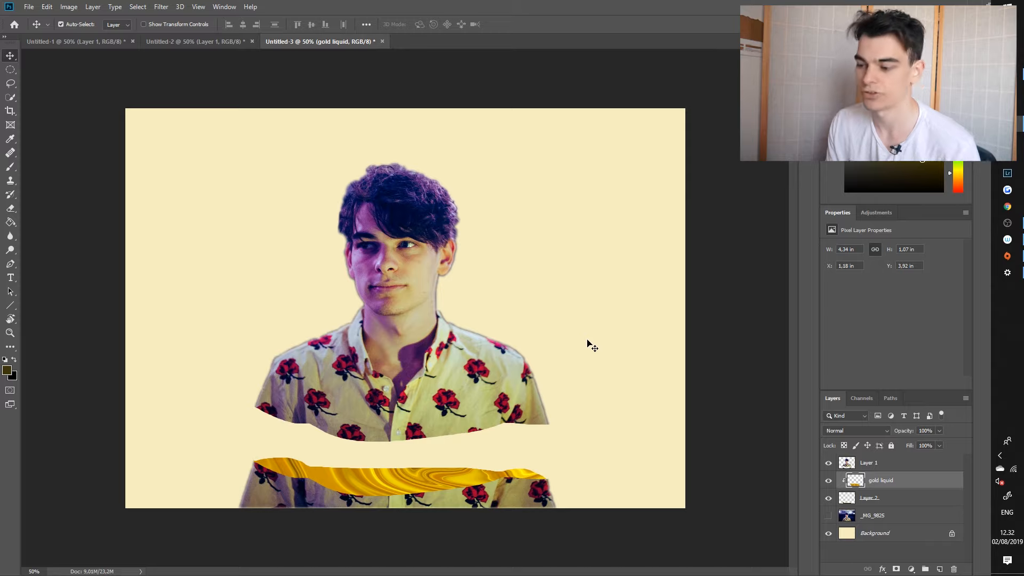